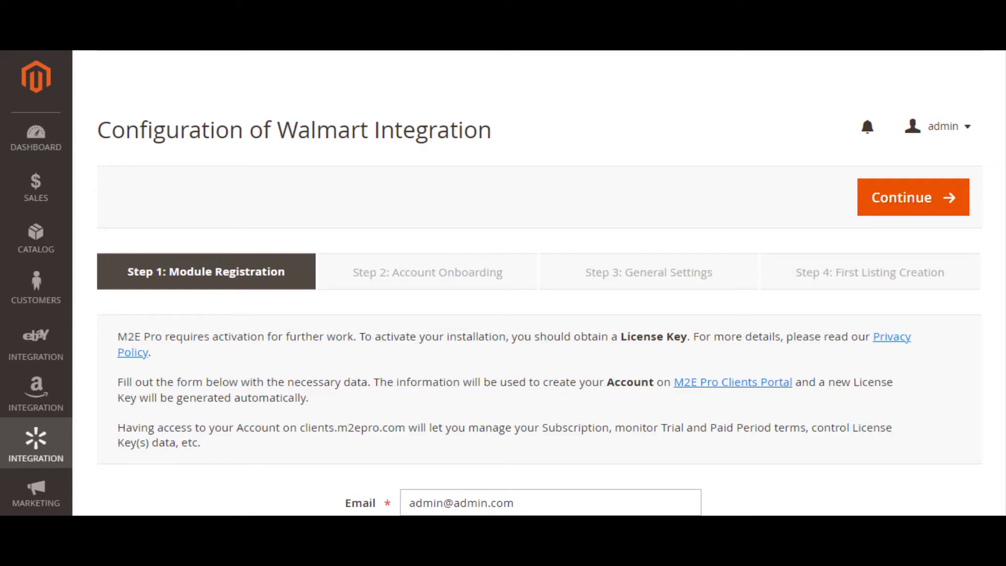
Scroll through the wizard's registration, Account Onboarding and General Settings pages to Step 4
{"action": "scroll", "coordinate": [524, 283], "scroll_direction": "down", "scroll_amount": 8}
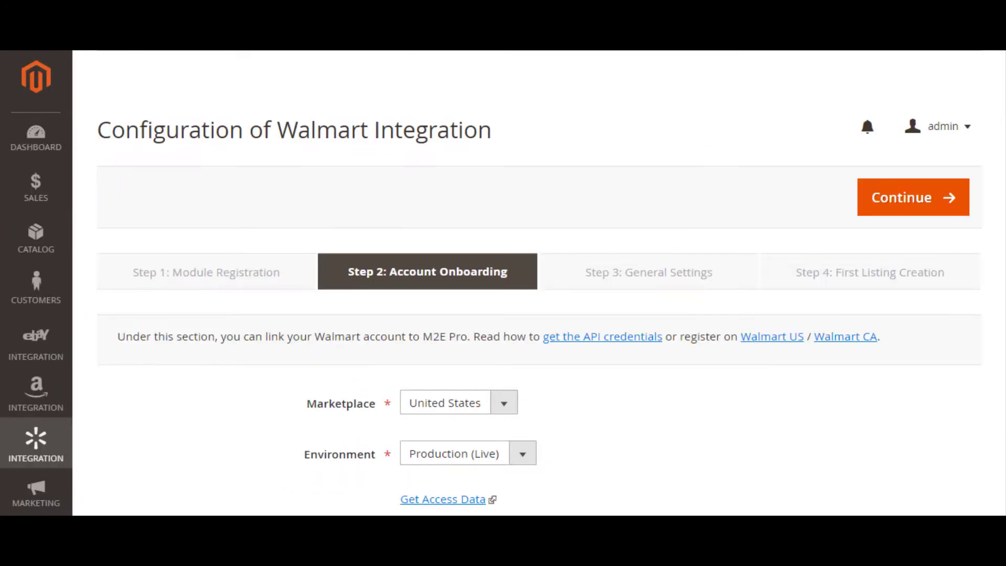
{"action": "scroll", "coordinate": [524, 283], "scroll_direction": "down", "scroll_amount": 3}
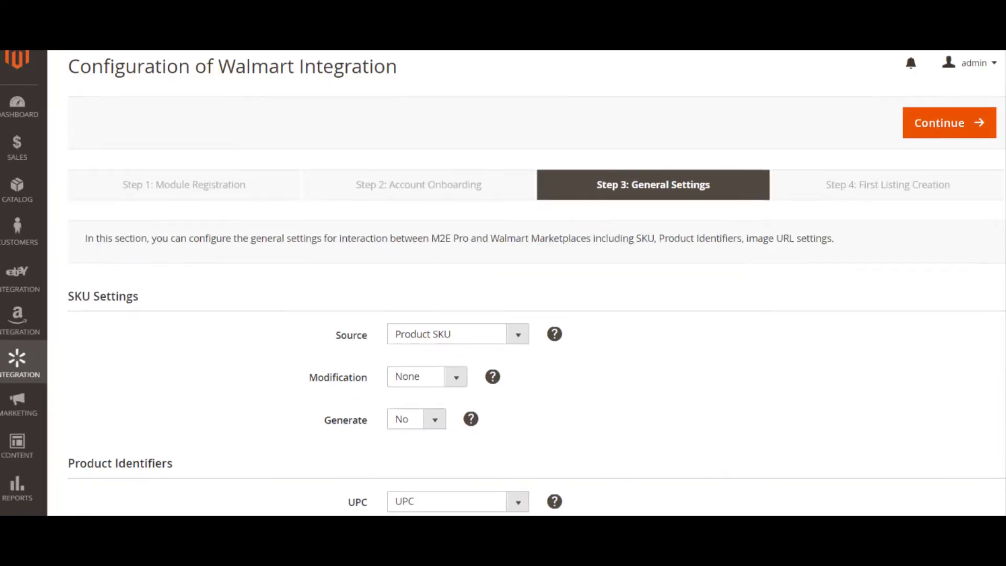
{"action": "scroll", "coordinate": [524, 283], "scroll_direction": "down", "scroll_amount": 3}
{"action": "scroll", "coordinate": [524, 283], "scroll_direction": "down", "scroll_amount": 2}
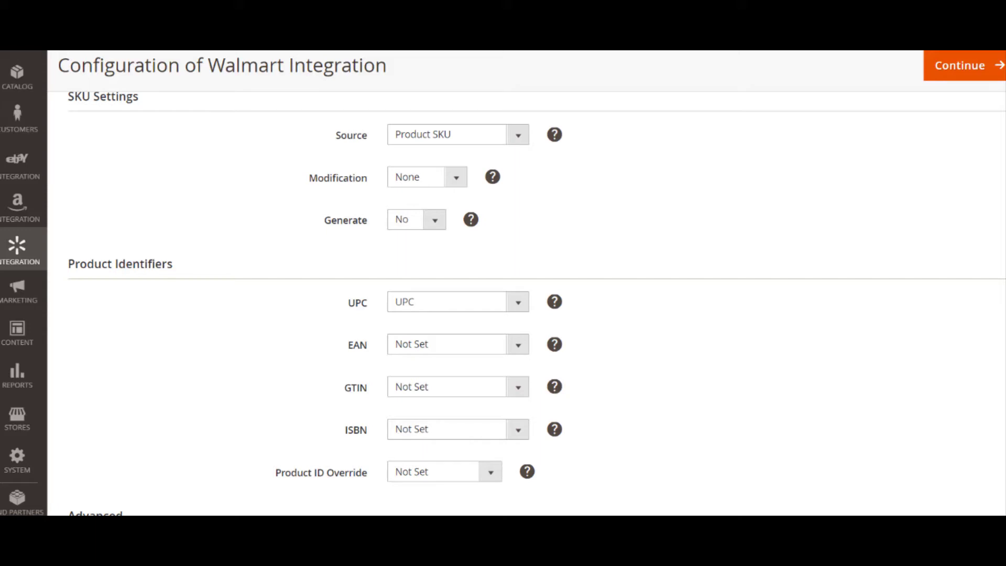
{"action": "scroll", "coordinate": [524, 283], "scroll_direction": "down", "scroll_amount": 1}
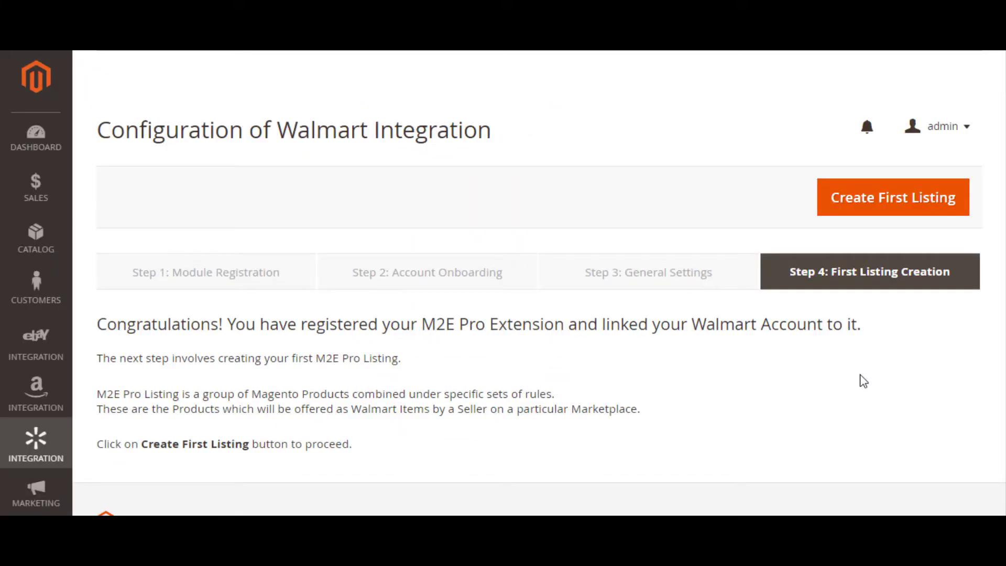
Start the first Walmart listing and review the Add Products options
{"action": "left_click", "coordinate": [922, 211]}
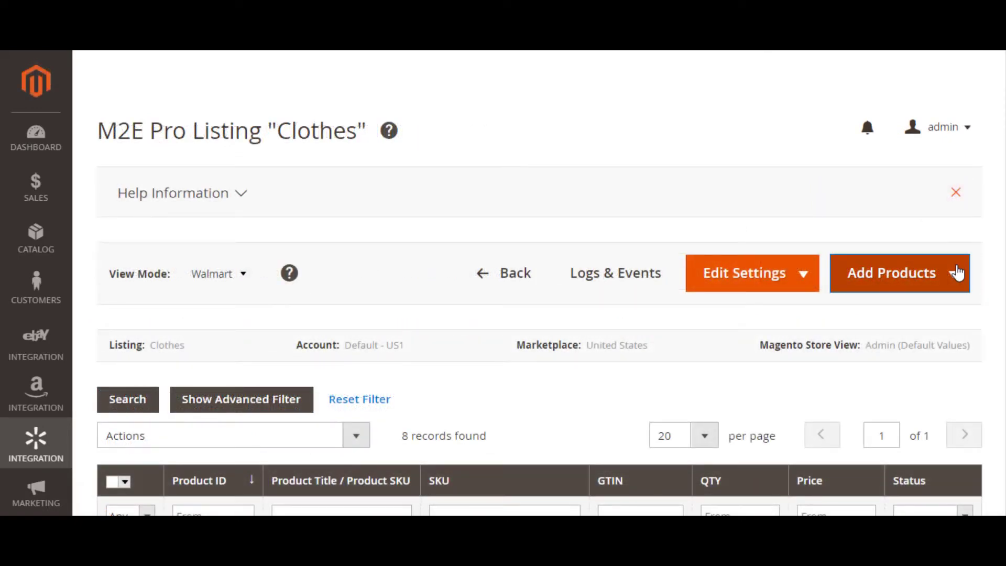
{"action": "left_click", "coordinate": [957, 273]}
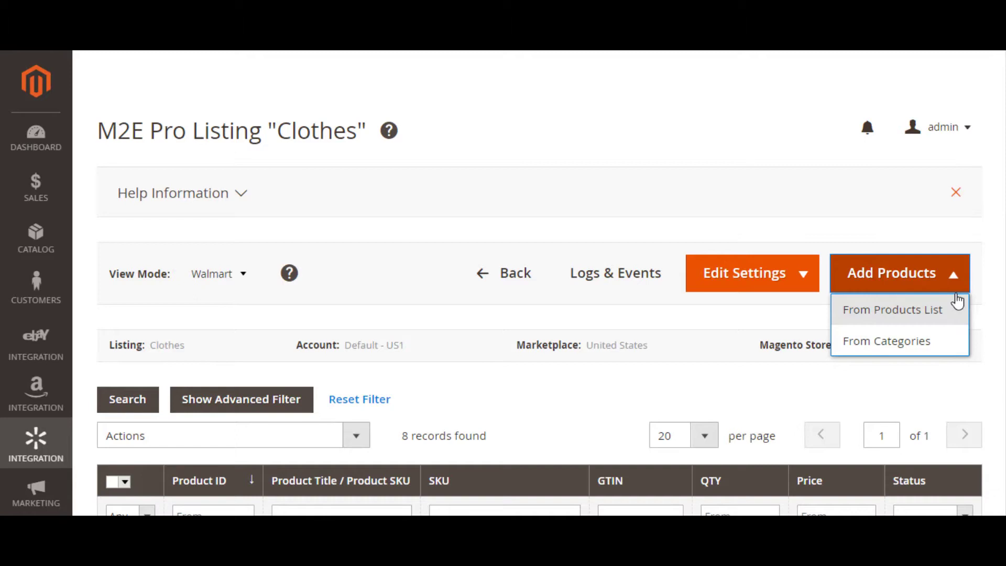
{"action": "left_click", "coordinate": [954, 281]}
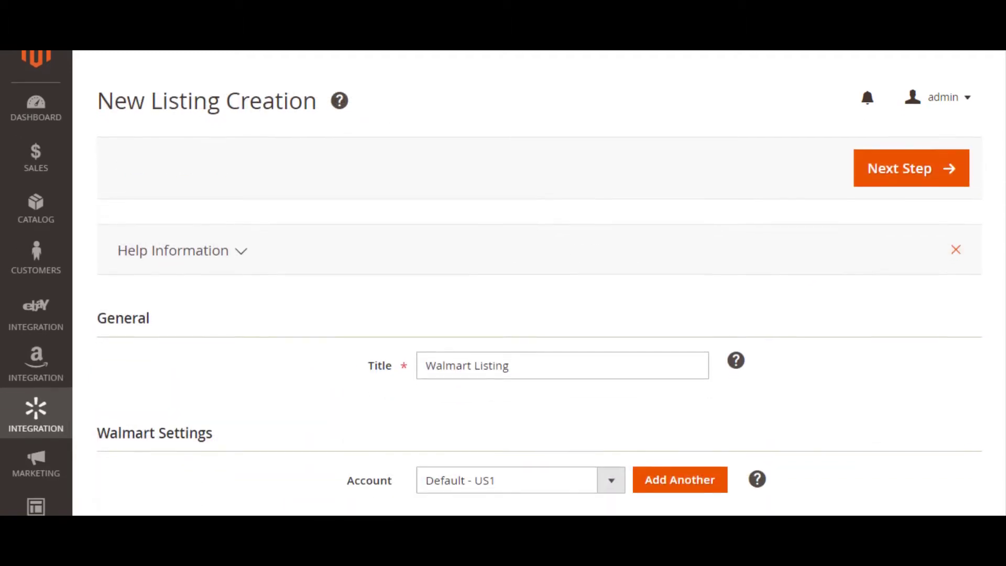
Scroll through the new listing's settings and policies
{"action": "scroll", "coordinate": [503, 282], "scroll_direction": "down", "scroll_amount": 3}
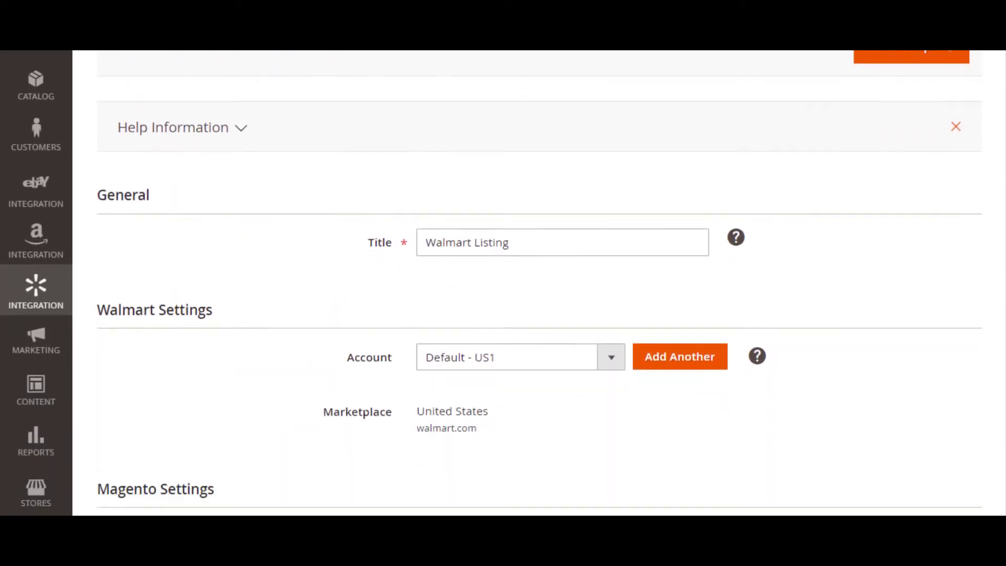
{"action": "scroll", "coordinate": [527, 283], "scroll_direction": "down", "scroll_amount": 5}
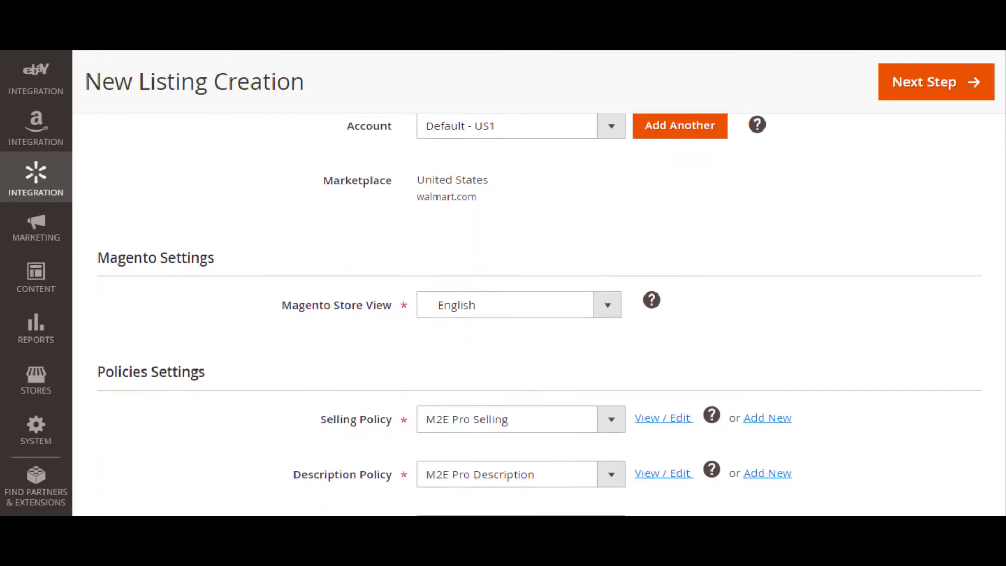
{"action": "scroll", "coordinate": [1003, 339], "scroll_direction": "down", "scroll_amount": 2}
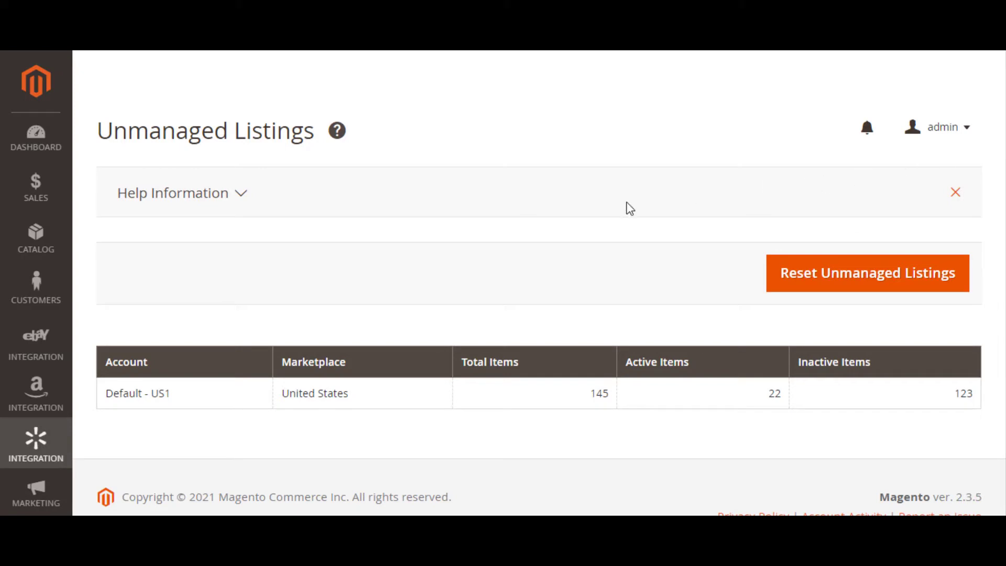
Open Default - US1 unmanaged items, select SKUs SGH and SDW, and preview the bulk Actions
{"action": "left_click", "coordinate": [312, 405]}
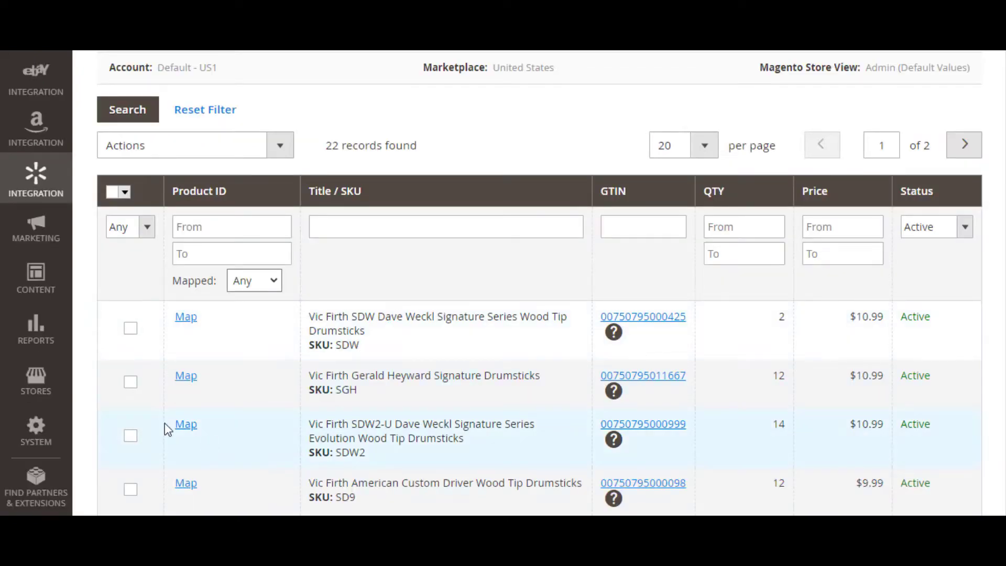
{"action": "left_click", "coordinate": [130, 379]}
{"action": "left_click", "coordinate": [131, 329]}
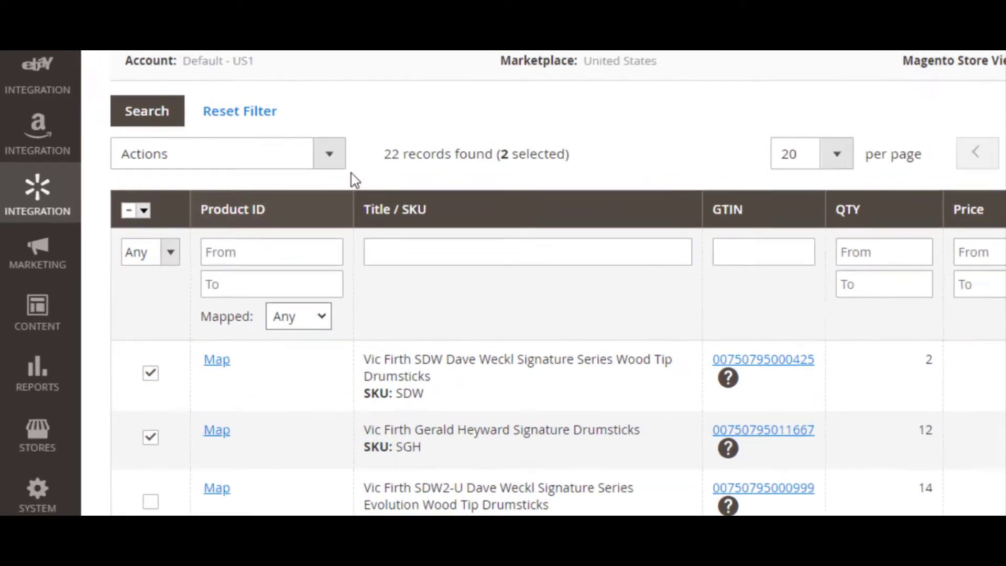
{"action": "left_click", "coordinate": [329, 153]}
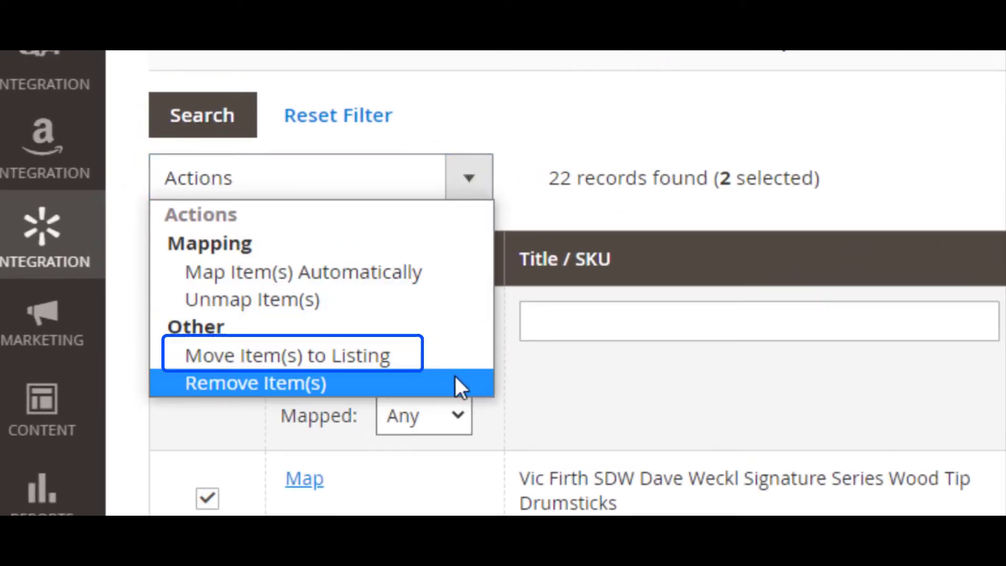
{"action": "left_click", "coordinate": [469, 181]}
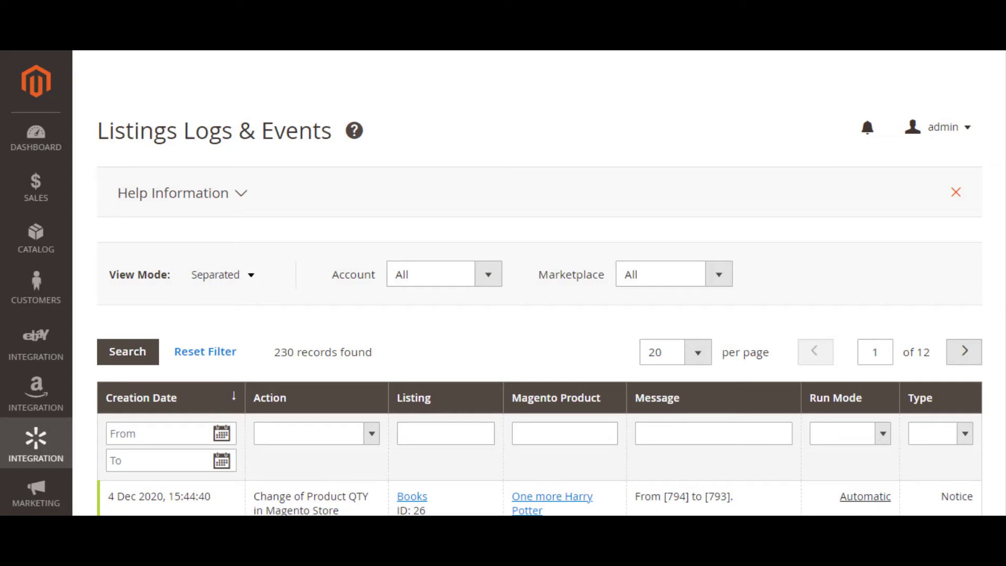
Scroll the Policies grid and view the Add Policy types: Category, Description, Selling, Synchronization
{"action": "scroll", "coordinate": [539, 314], "scroll_direction": "down", "scroll_amount": 1}
{"action": "scroll", "coordinate": [539, 315], "scroll_direction": "down", "scroll_amount": 3}
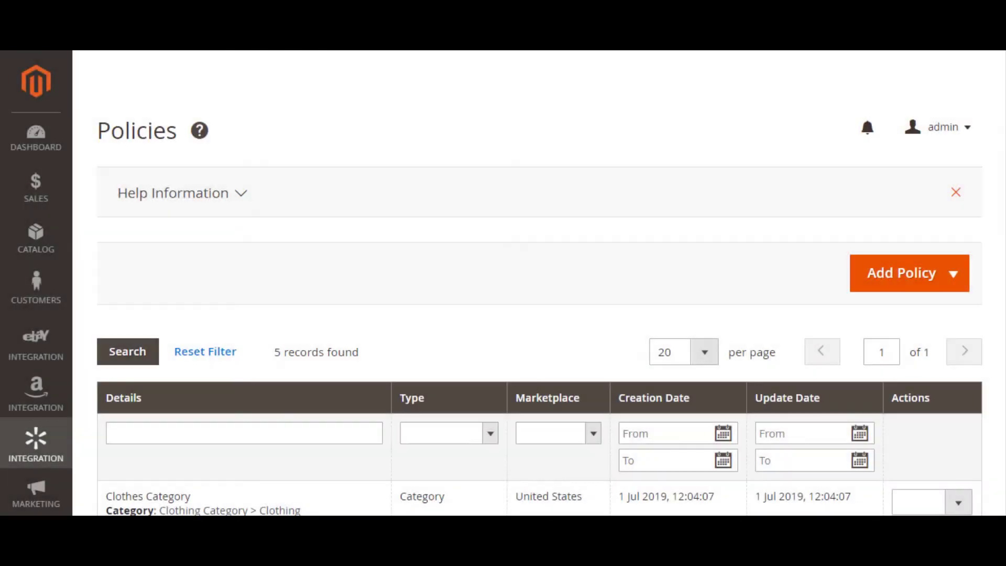
{"action": "scroll", "coordinate": [527, 283], "scroll_direction": "down", "scroll_amount": 3}
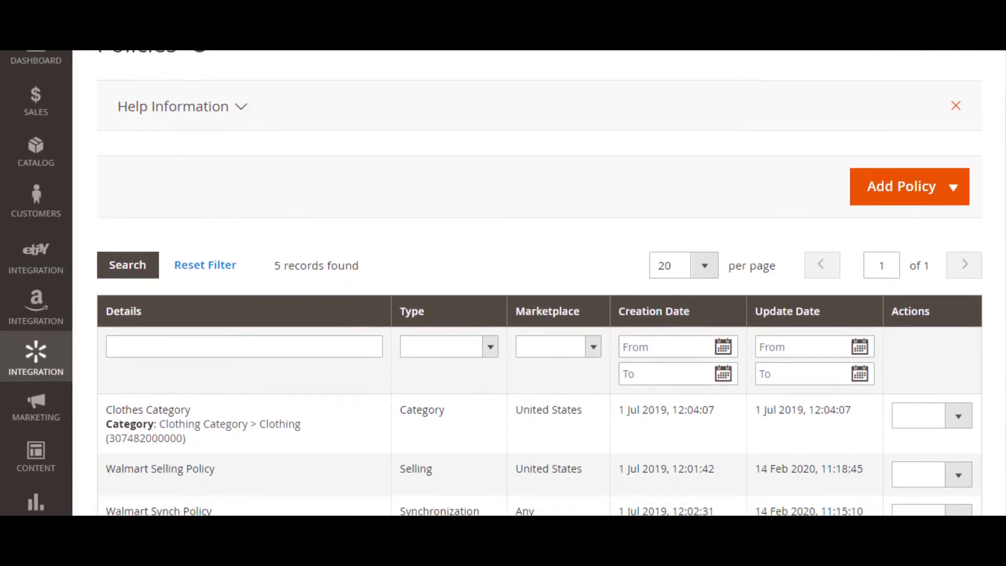
{"action": "scroll", "coordinate": [527, 283], "scroll_direction": "down", "scroll_amount": 3}
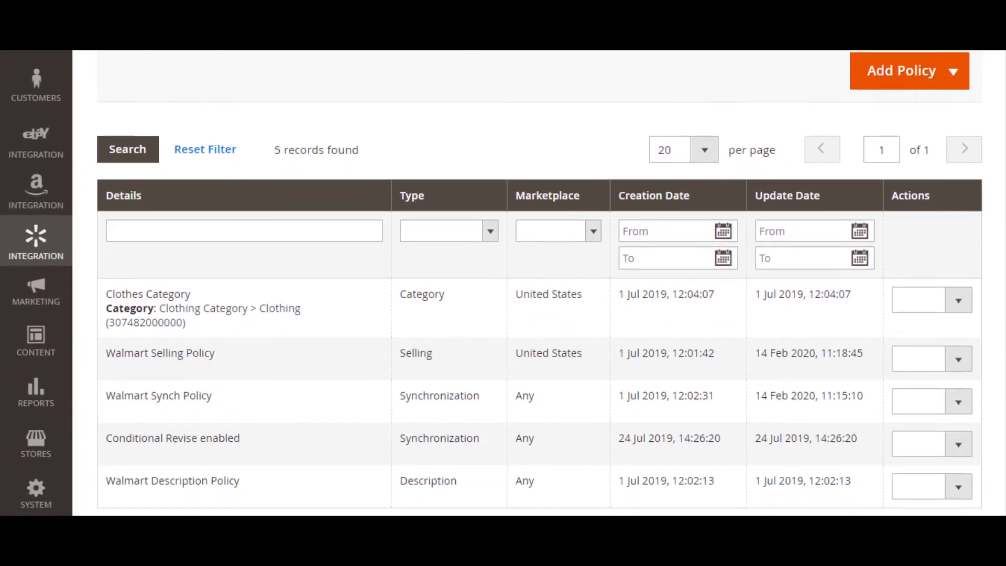
{"action": "scroll", "coordinate": [527, 283], "scroll_direction": "up", "scroll_amount": 4}
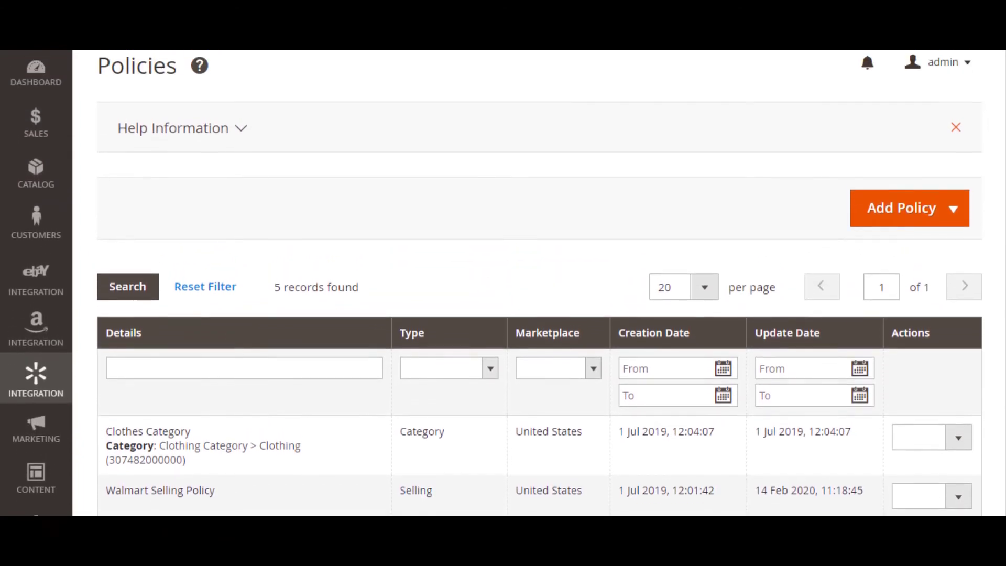
{"action": "left_click", "coordinate": [957, 216]}
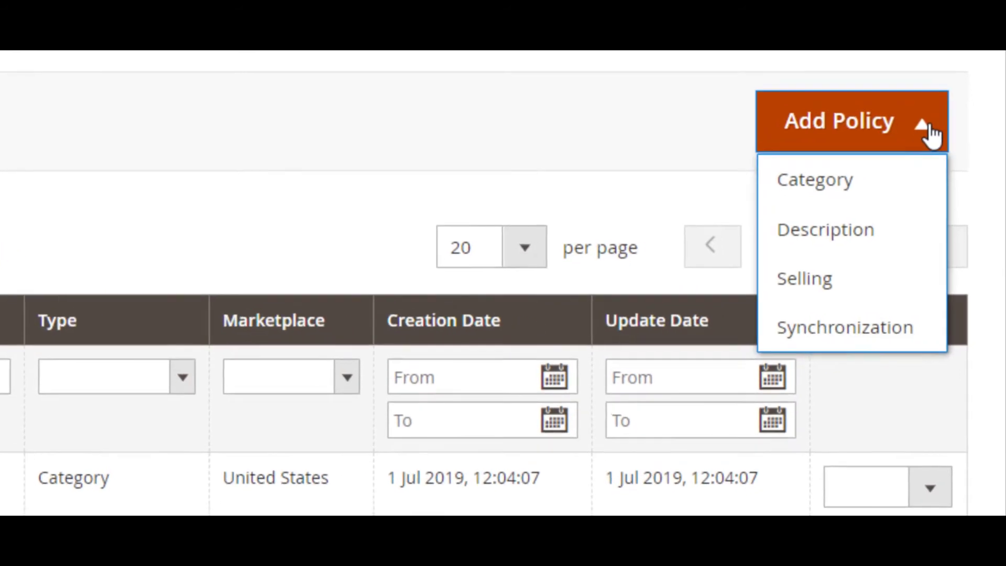
{"action": "left_click", "coordinate": [933, 147]}
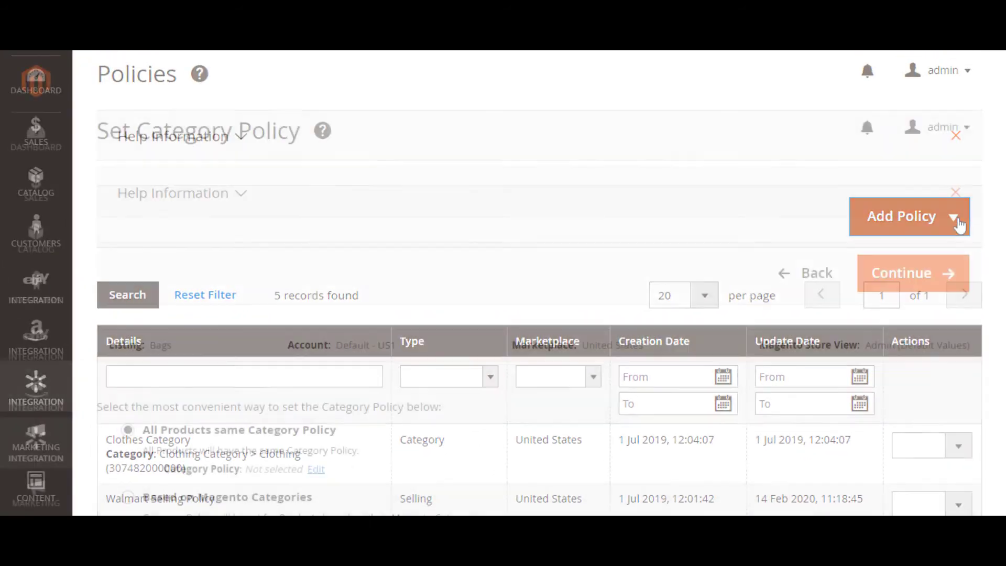
Choose a category policy that applies to all products
{"action": "scroll", "coordinate": [524, 283], "scroll_direction": "down", "scroll_amount": 2}
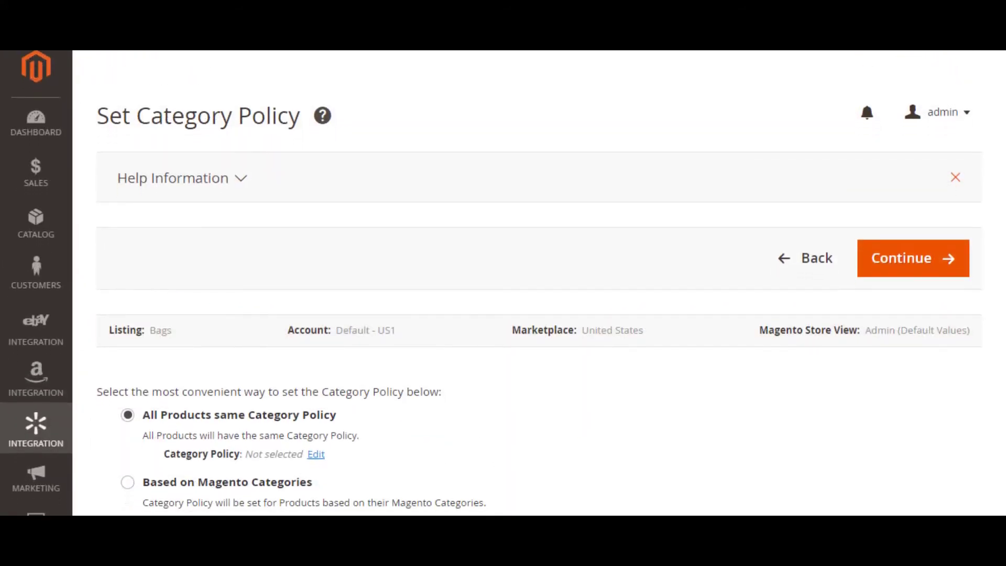
{"action": "scroll", "coordinate": [524, 283], "scroll_direction": "down", "scroll_amount": 2}
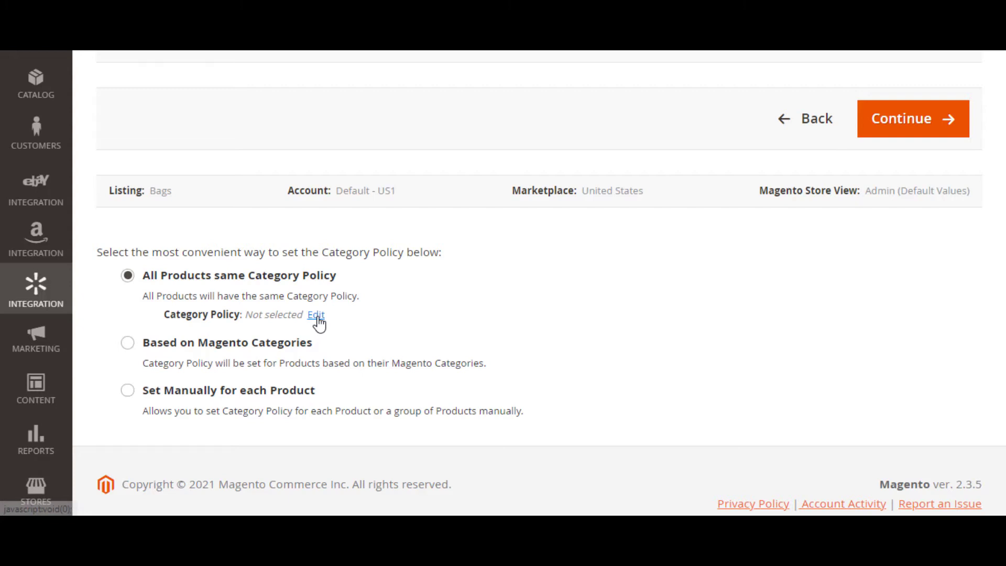
{"action": "left_click", "coordinate": [316, 315]}
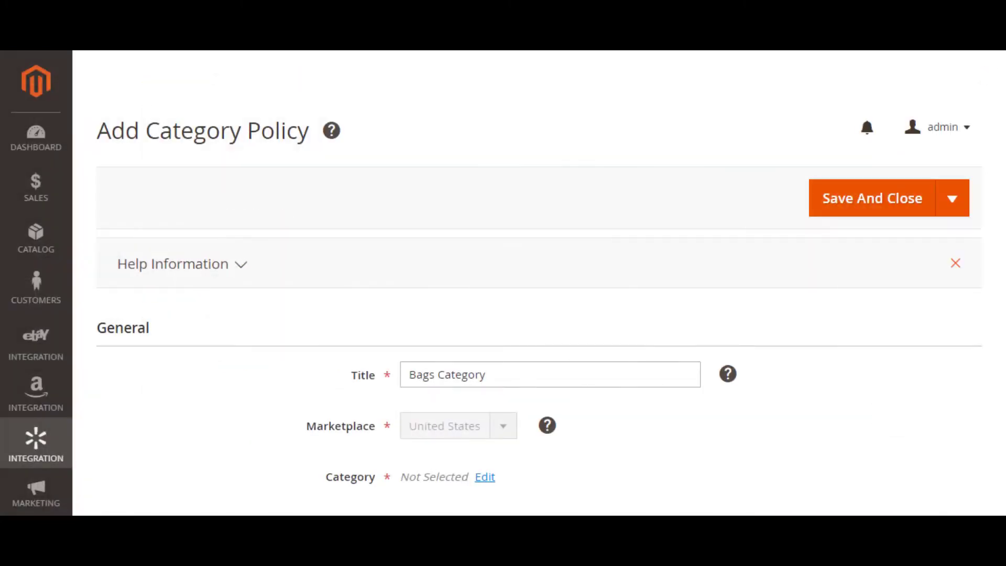
{"action": "scroll", "coordinate": [503, 283], "scroll_direction": "down", "scroll_amount": 1}
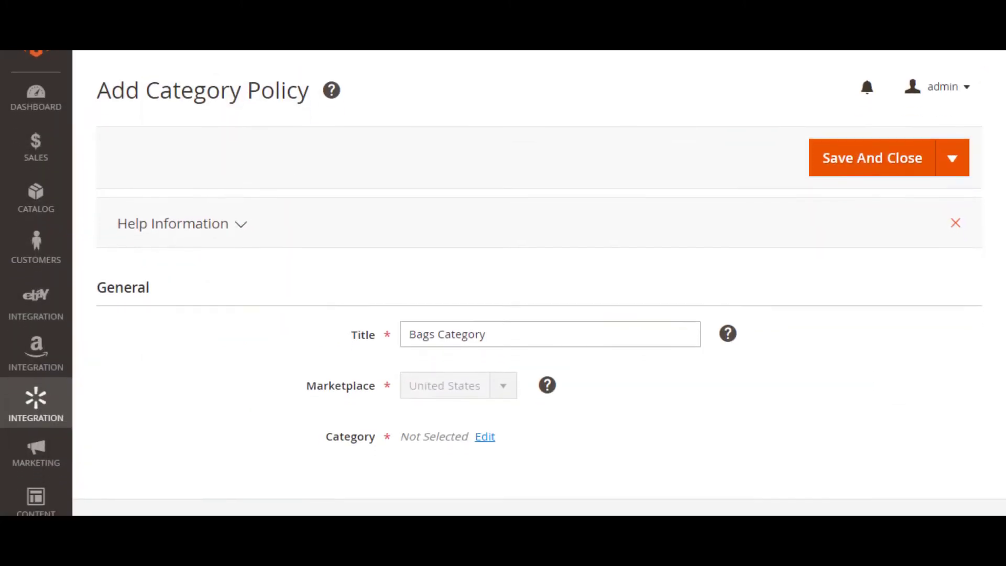
Set the Cases And Bags category, add the Bag Style specific, and check Textile Act Labeling modes
{"action": "left_click", "coordinate": [492, 411]}
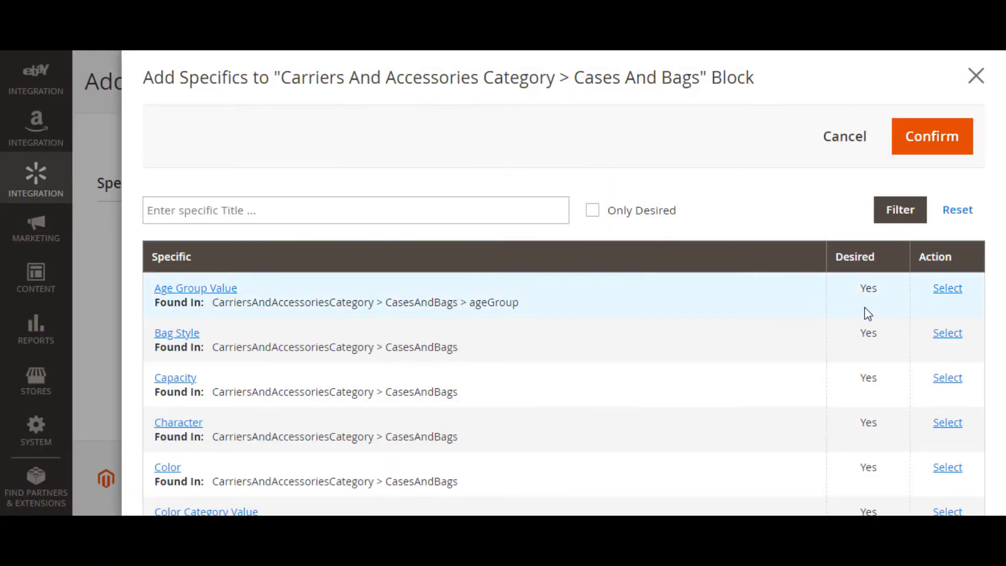
{"action": "left_click", "coordinate": [948, 334]}
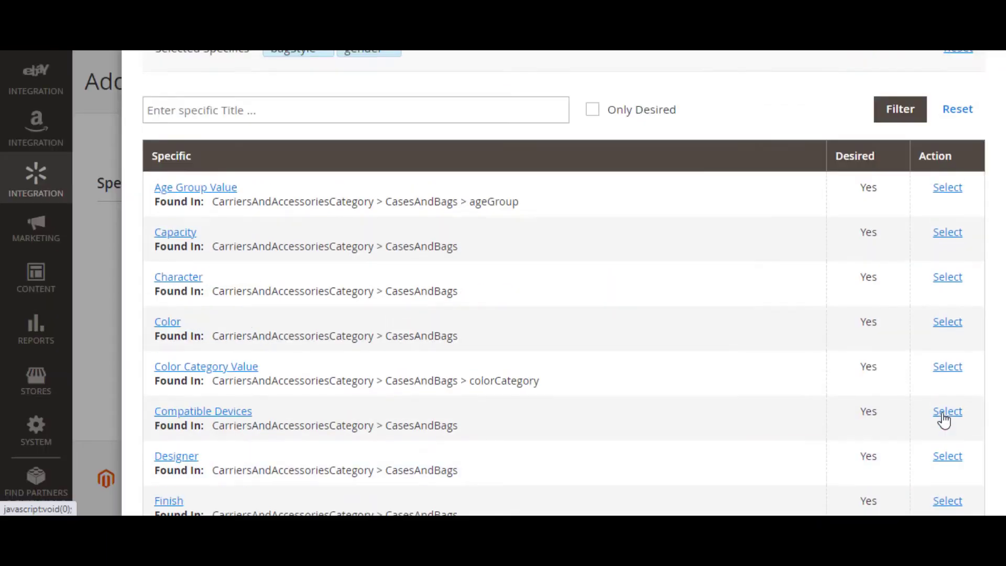
{"action": "scroll", "coordinate": [938, 262], "scroll_direction": "up", "scroll_amount": 3}
{"action": "left_click", "coordinate": [931, 150]}
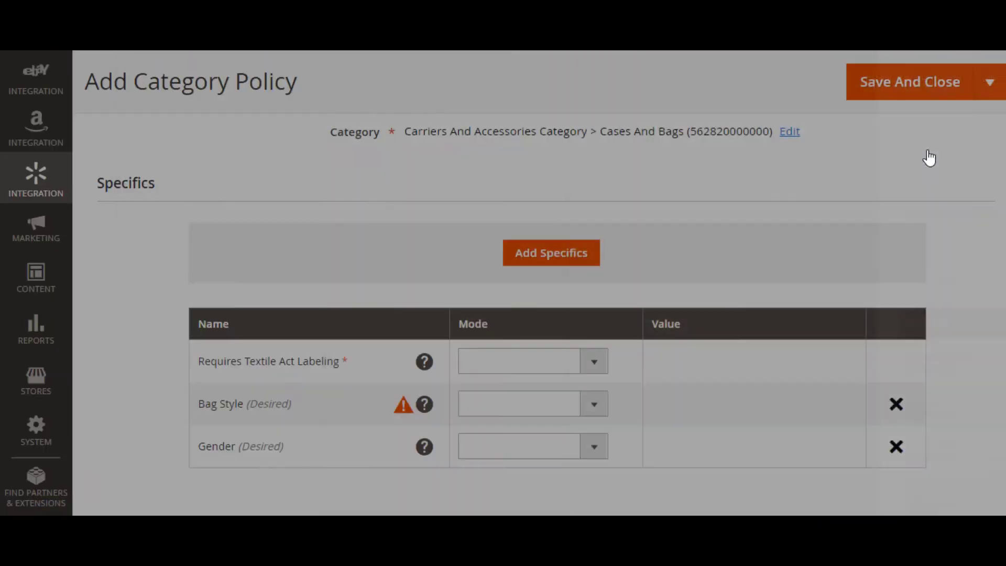
{"action": "left_click", "coordinate": [601, 368]}
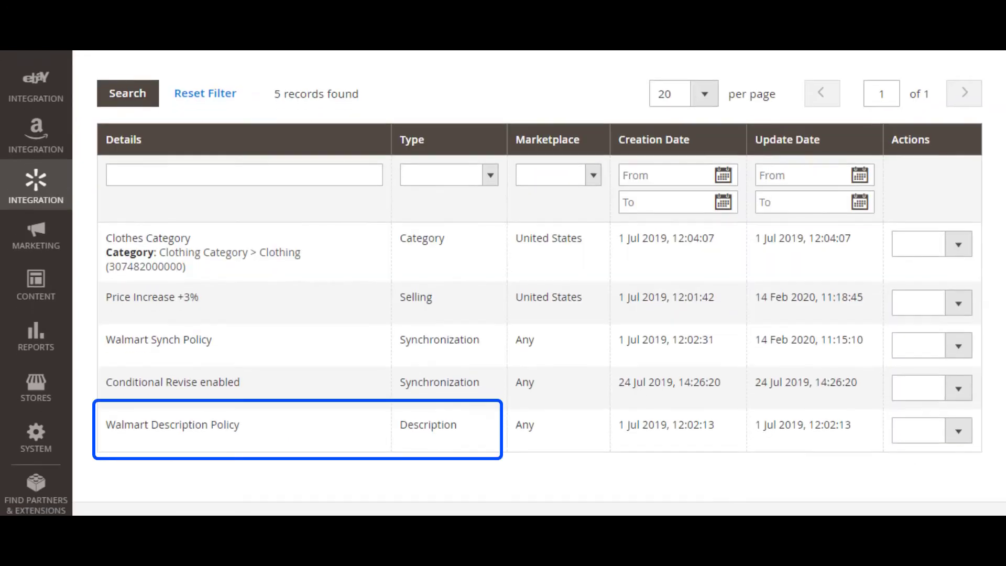
{"action": "scroll", "coordinate": [539, 283], "scroll_direction": "down", "scroll_amount": 1}
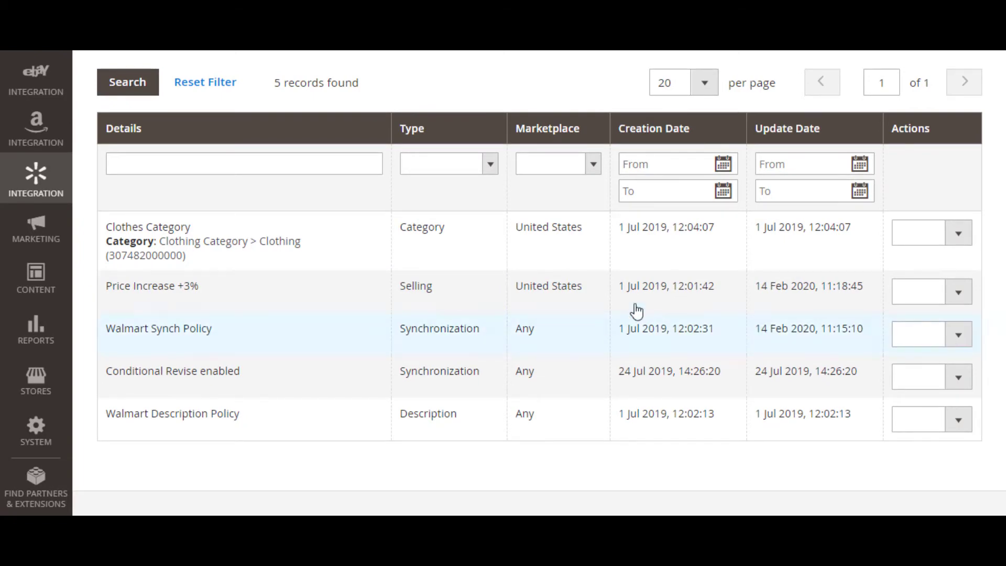
Give the Price Increase +3% policy a +3% Product Price modifier and check quantity percentages
{"action": "left_click", "coordinate": [621, 288]}
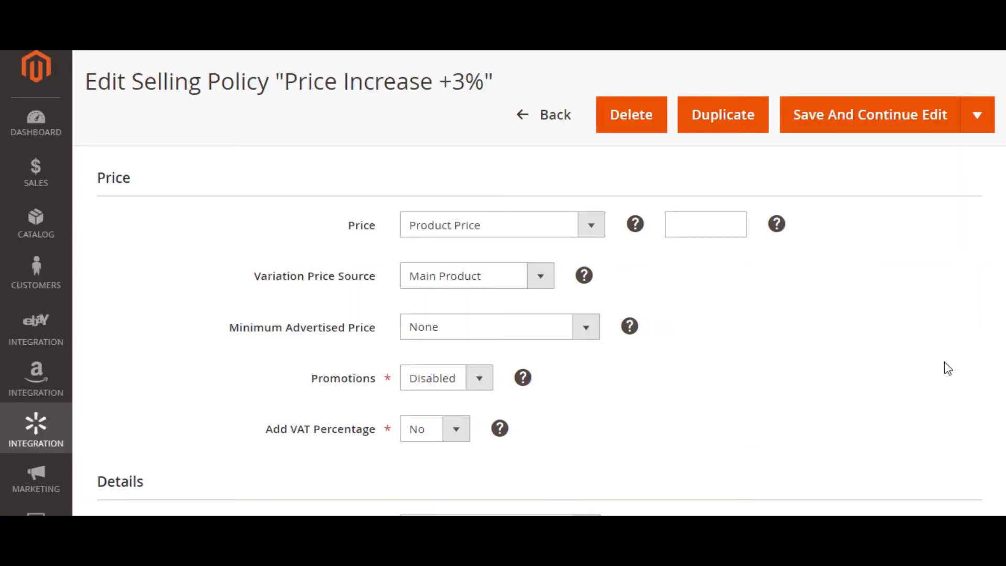
{"action": "left_click", "coordinate": [702, 225]}
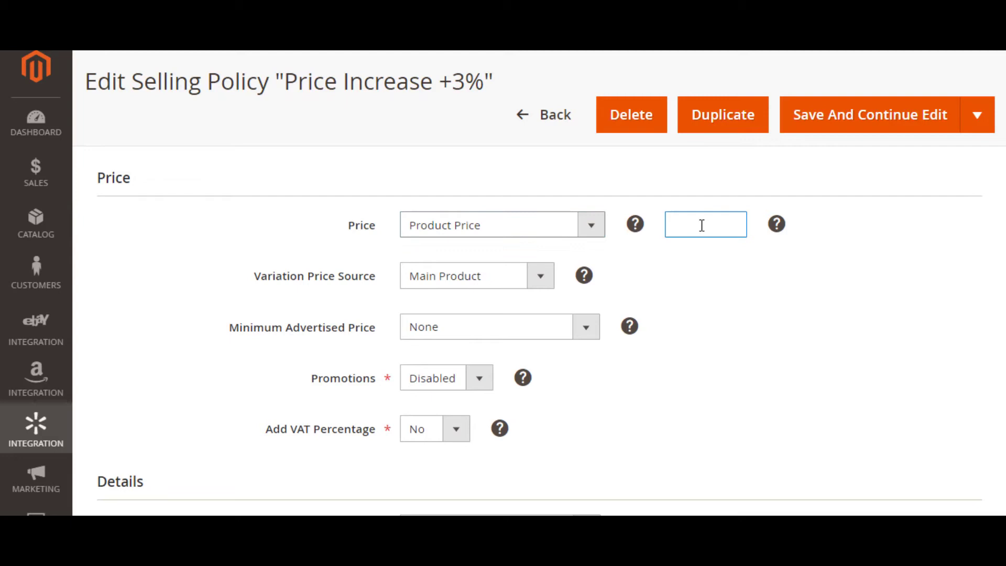
{"action": "type", "text": "+3%"}
{"action": "left_click", "coordinate": [739, 293]}
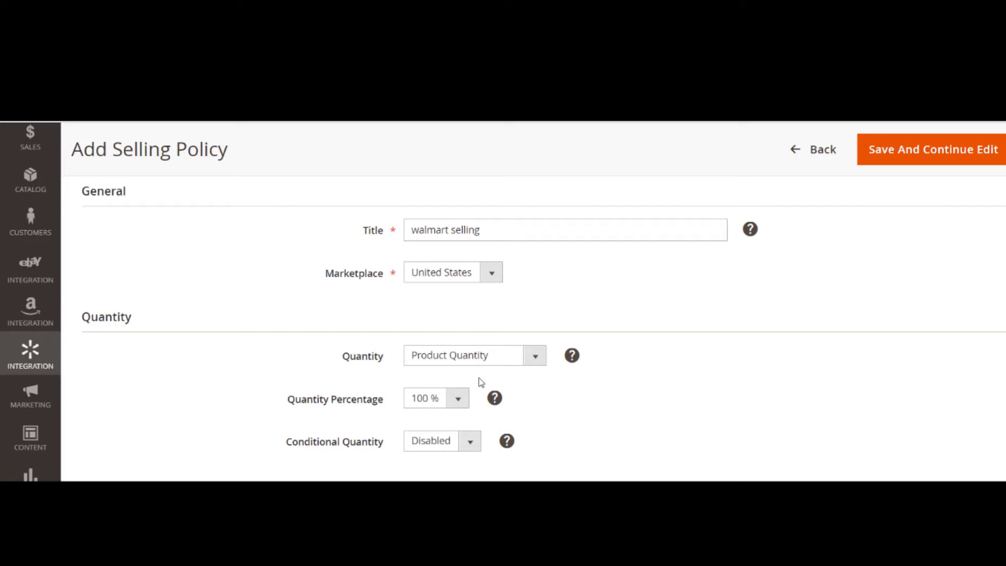
{"action": "left_click", "coordinate": [458, 398]}
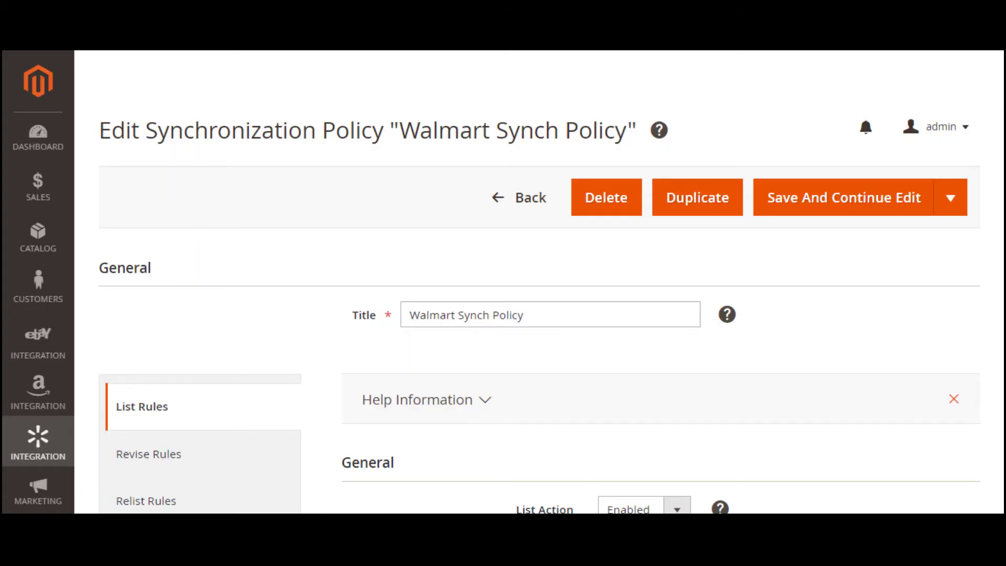
Review the Walmart Synch Policy's List Rules, then its Stop Rules and Relist Rules
{"action": "scroll", "coordinate": [491, 283], "scroll_direction": "down", "scroll_amount": 3}
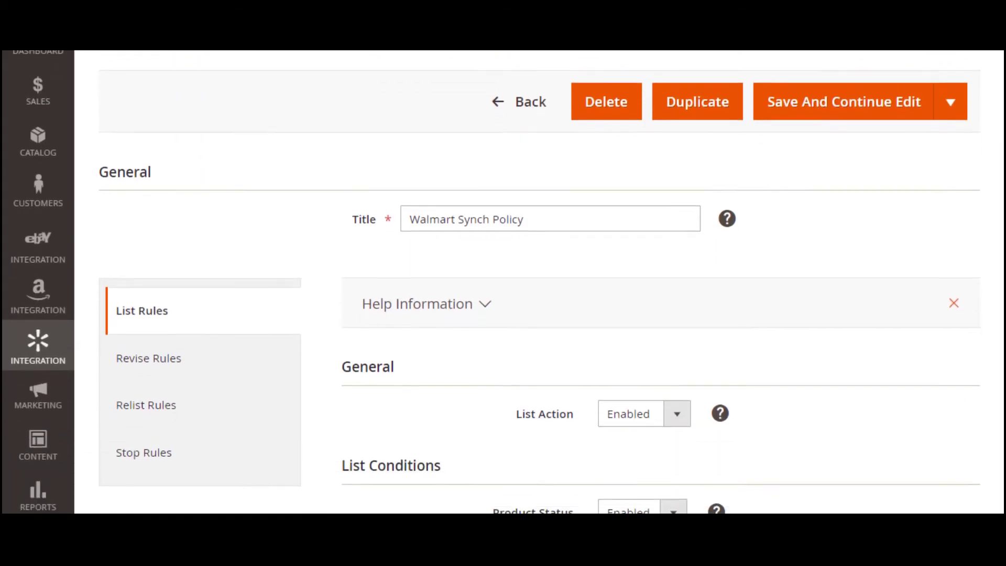
{"action": "scroll", "coordinate": [491, 283], "scroll_direction": "down", "scroll_amount": 3}
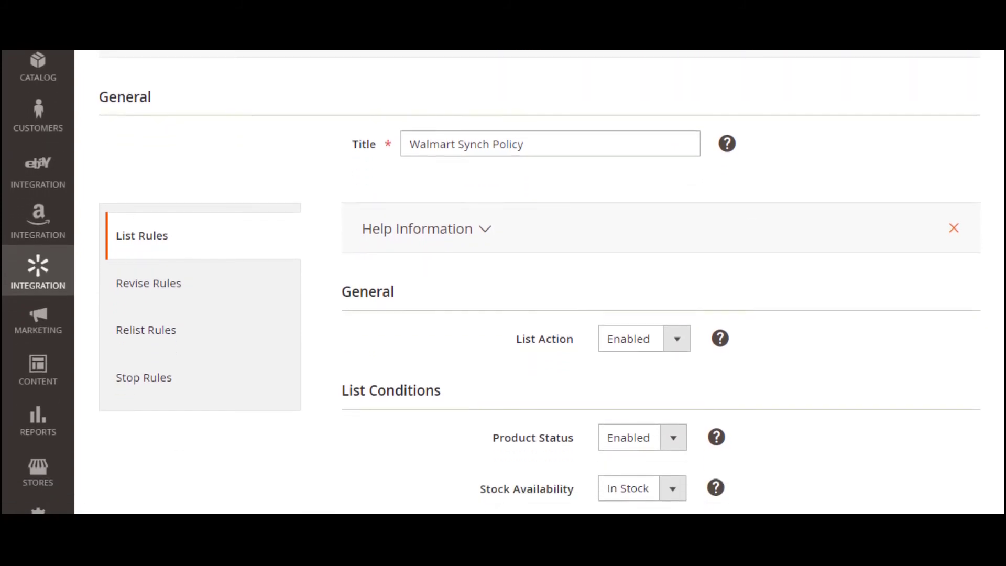
{"action": "scroll", "coordinate": [491, 283], "scroll_direction": "down", "scroll_amount": 2}
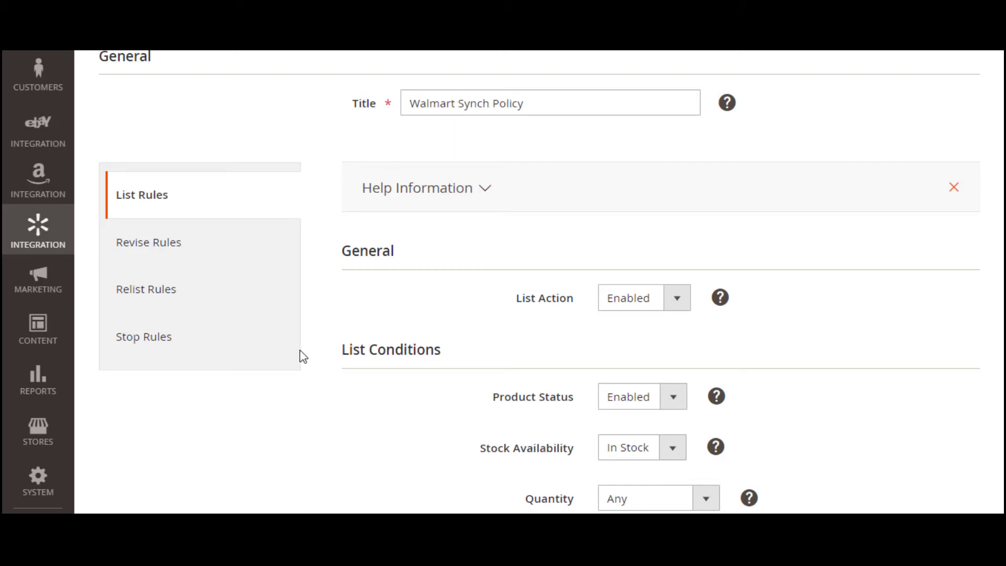
{"action": "left_click", "coordinate": [281, 339]}
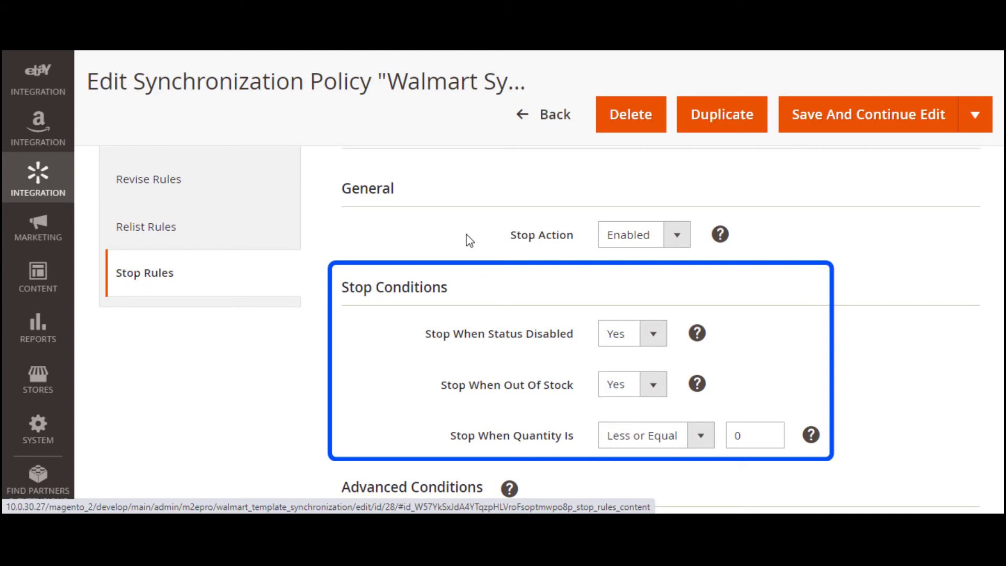
{"action": "left_click", "coordinate": [263, 219]}
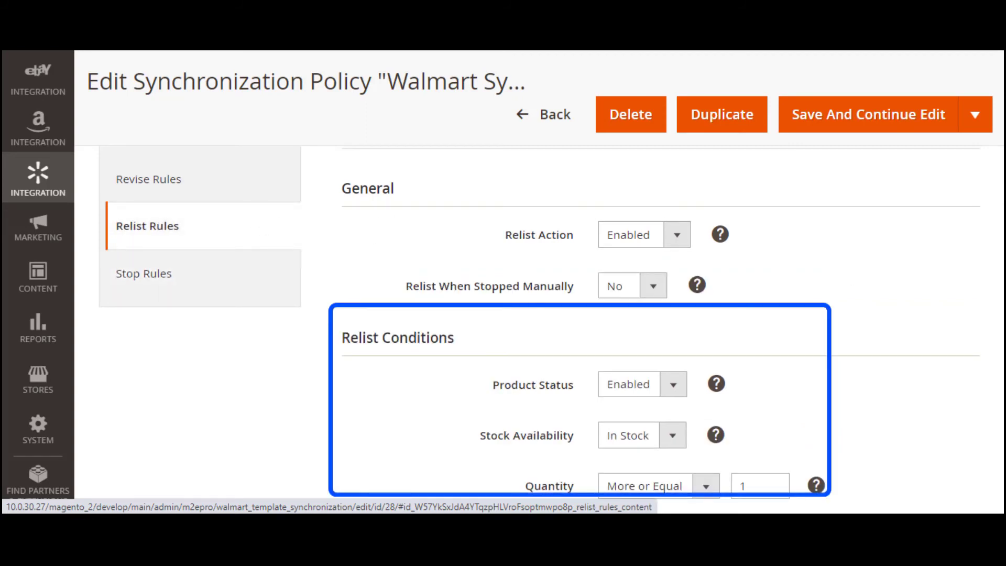
{"action": "scroll", "coordinate": [540, 324], "scroll_direction": "down", "scroll_amount": 1}
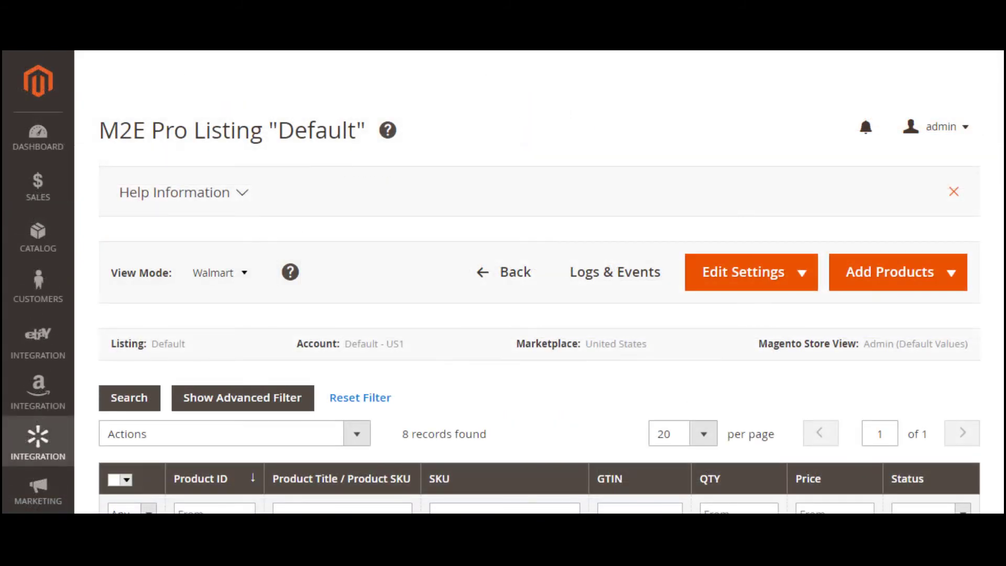
Scroll the Default listing's products and view the List/Revise/Relist/Stop bulk actions
{"action": "scroll", "coordinate": [524, 283], "scroll_direction": "down", "scroll_amount": 3}
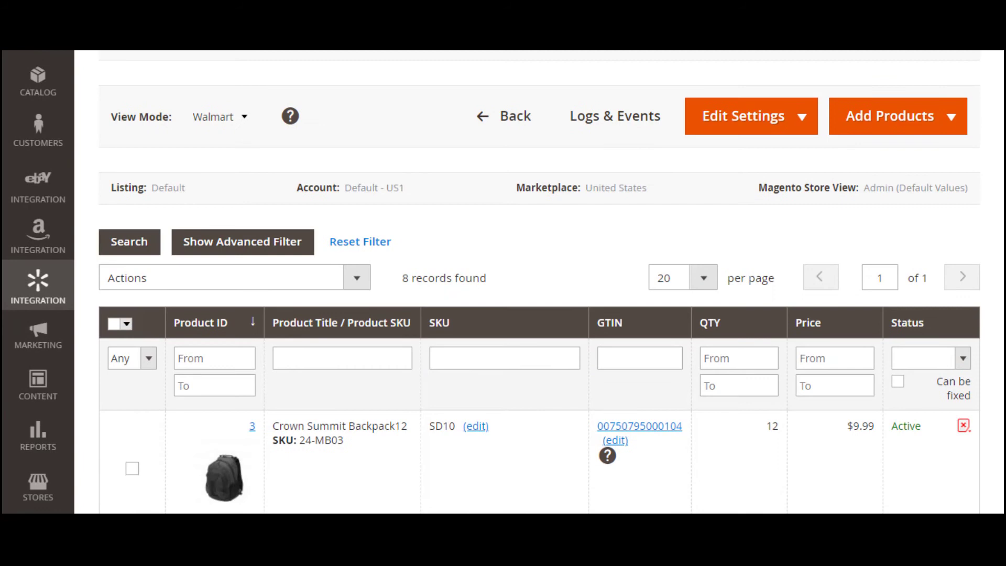
{"action": "left_click", "coordinate": [367, 282]}
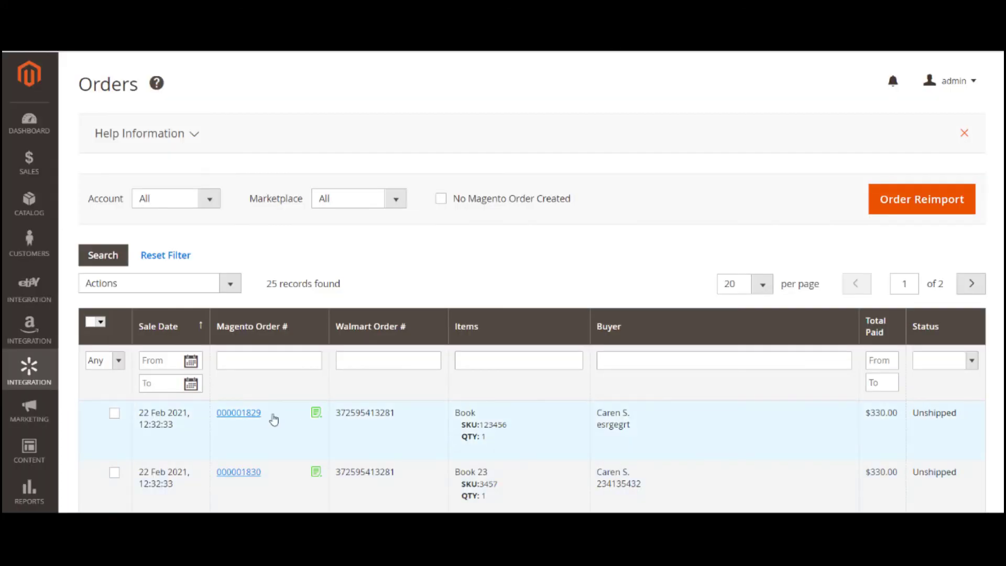
Open the first Walmart order and scroll to its Transaction Items and Order Log
{"action": "left_click", "coordinate": [347, 428]}
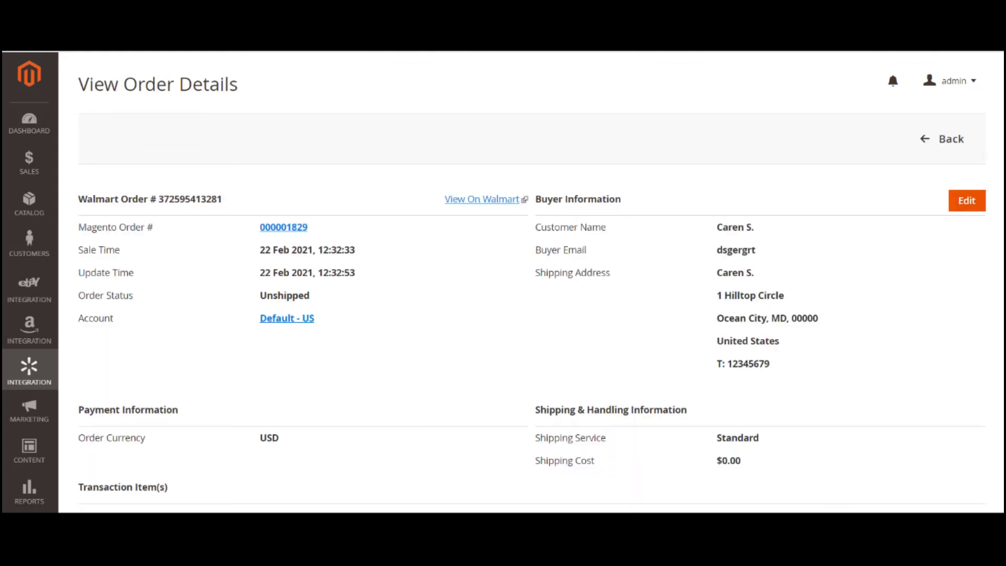
{"action": "scroll", "coordinate": [524, 283], "scroll_direction": "down", "scroll_amount": 8}
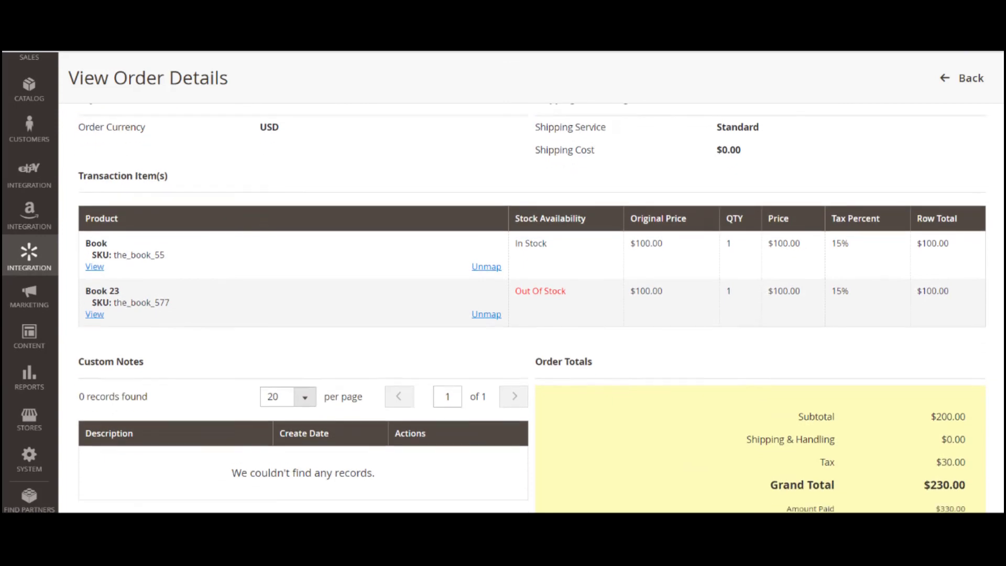
{"action": "scroll", "coordinate": [524, 283], "scroll_direction": "down", "scroll_amount": 3}
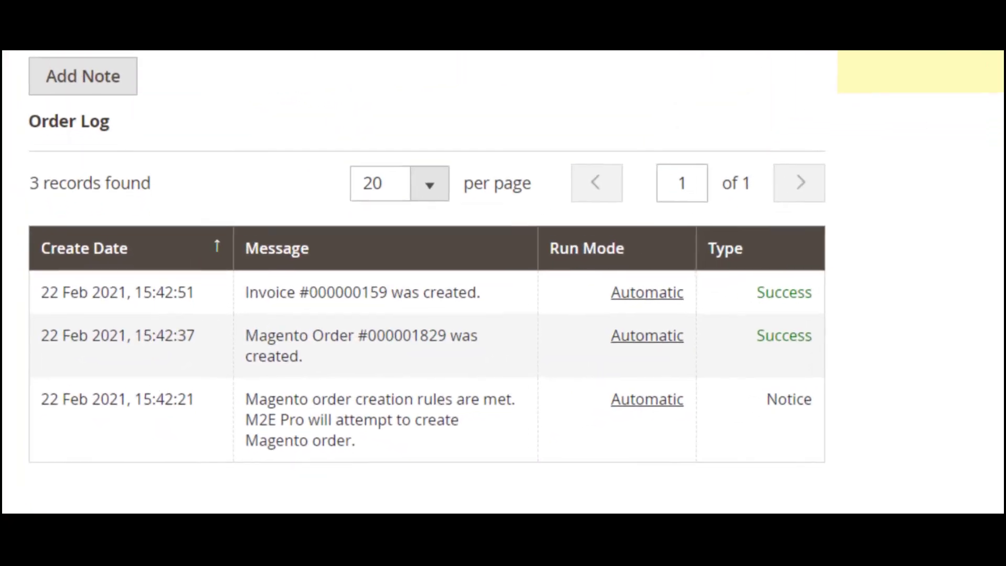